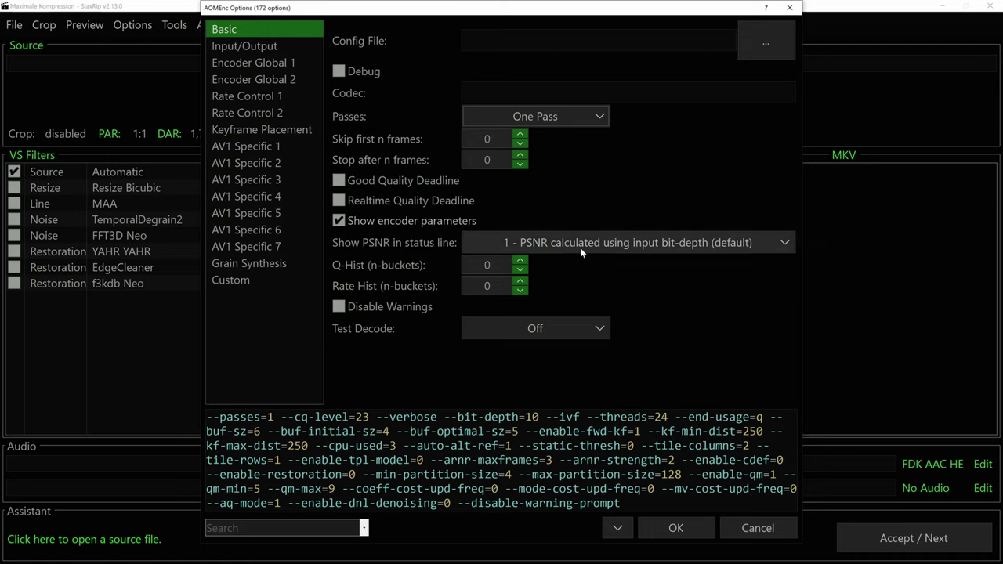
# Select PSNR calculated using input bit-depth for the status line and a bit depth of 10.
pyautogui.click(655, 247)
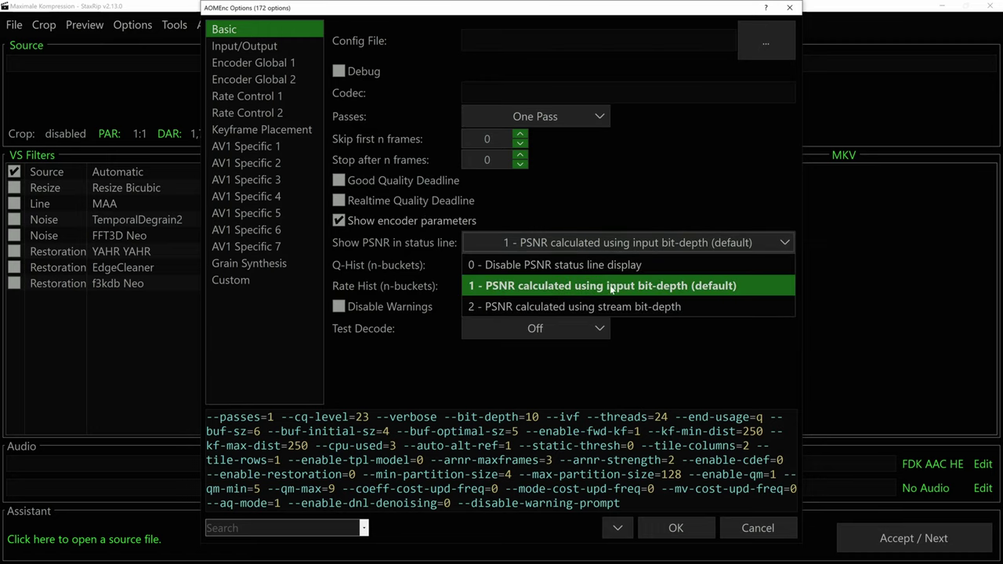
pyautogui.click(578, 287)
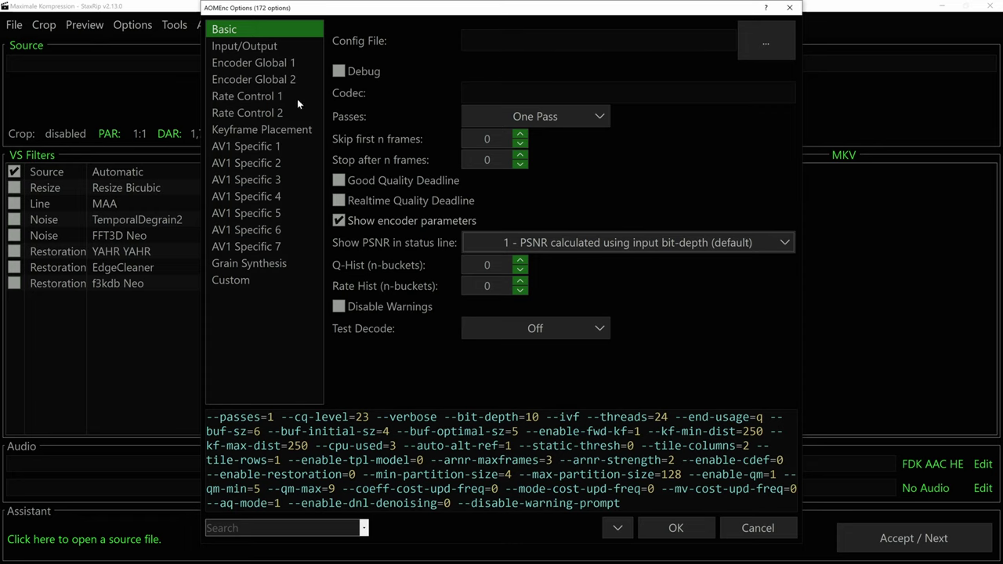
pyautogui.click(239, 47)
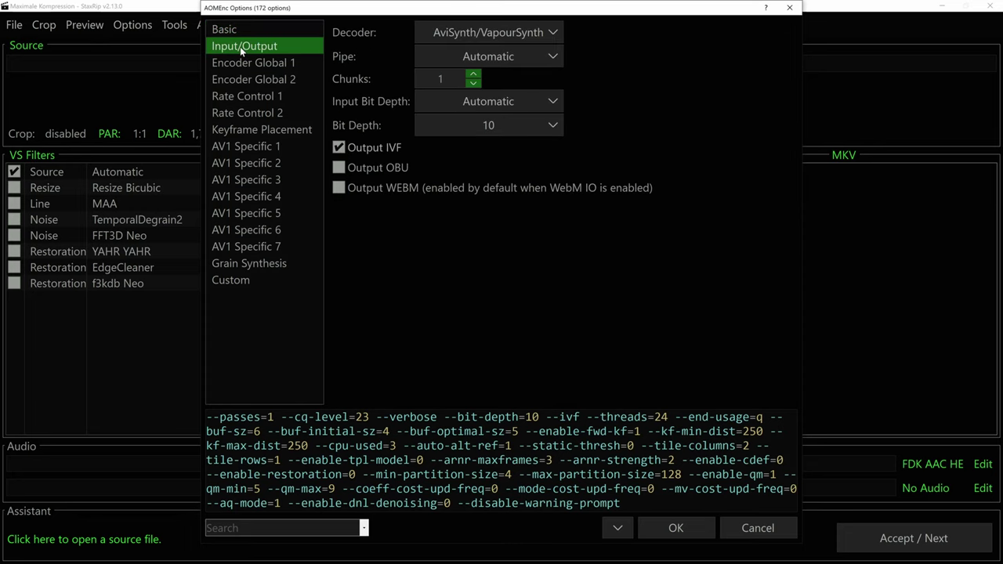
pyautogui.click(505, 125)
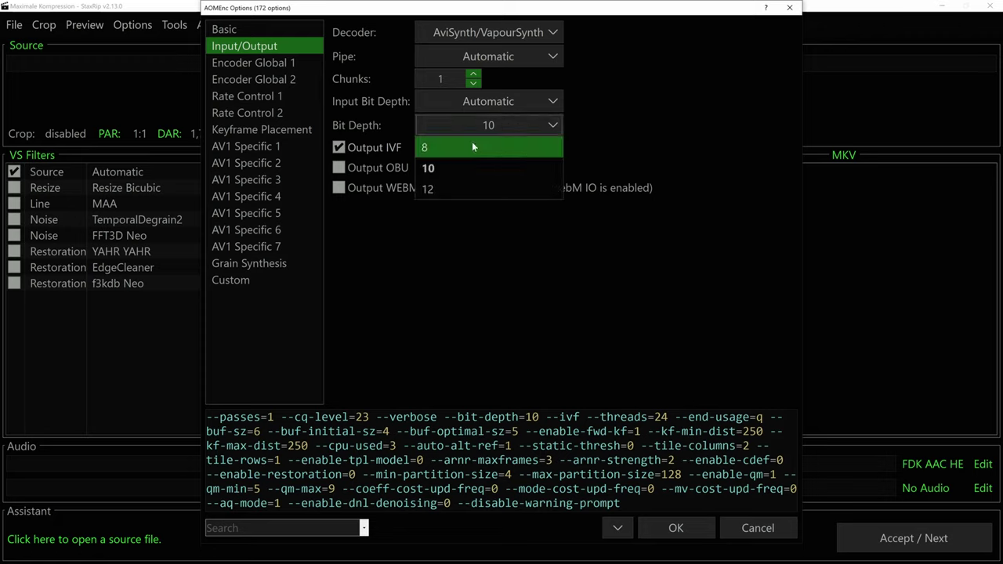
pyautogui.click(431, 166)
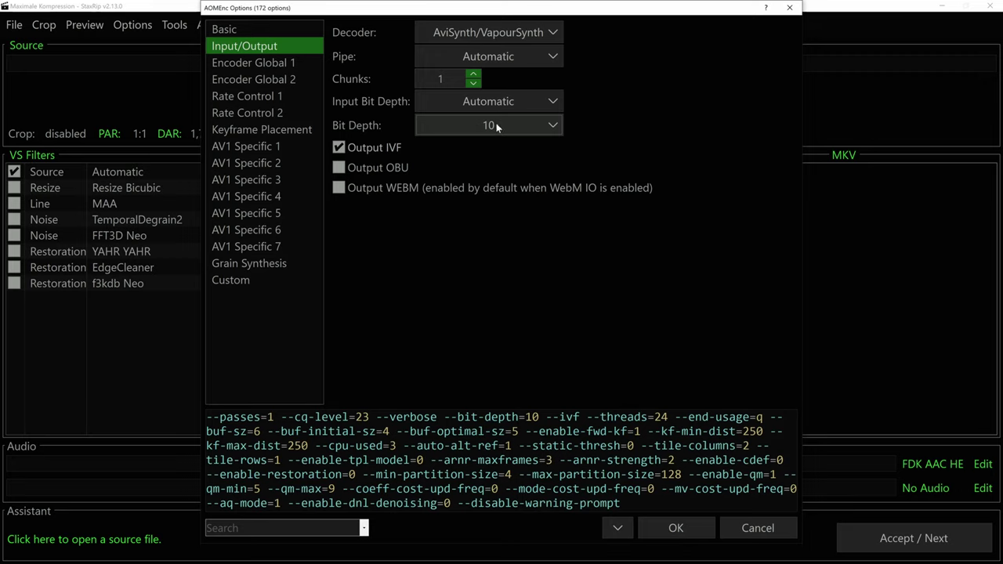
# Choose Q (Constant Quality) as the encoder's rate mode.
pyautogui.click(266, 66)
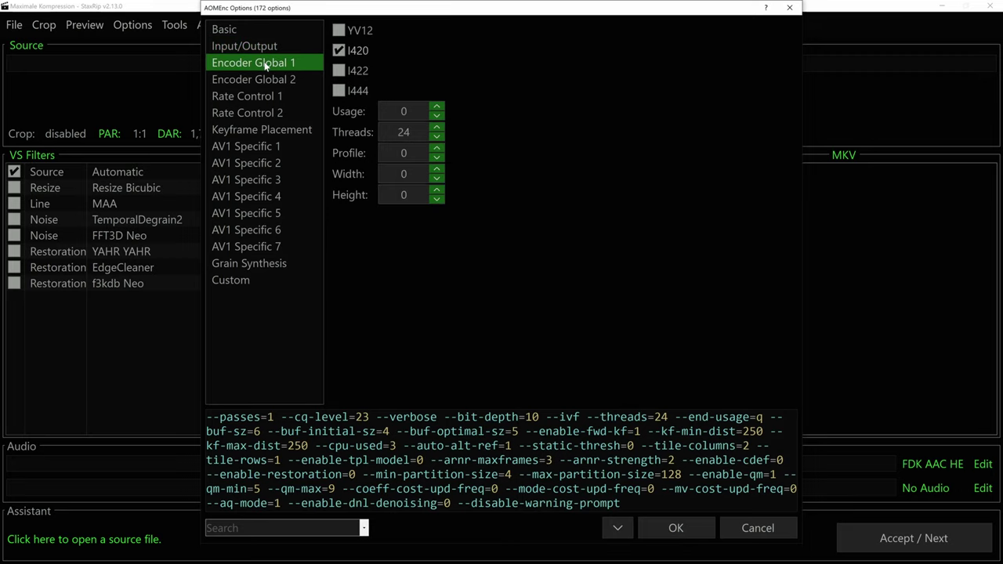
pyautogui.click(262, 81)
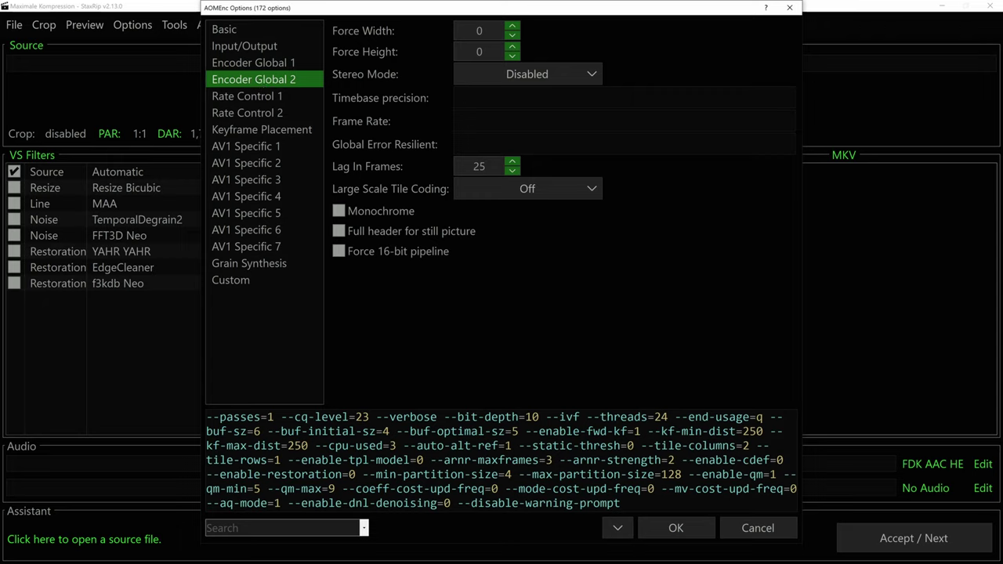
pyautogui.click(270, 96)
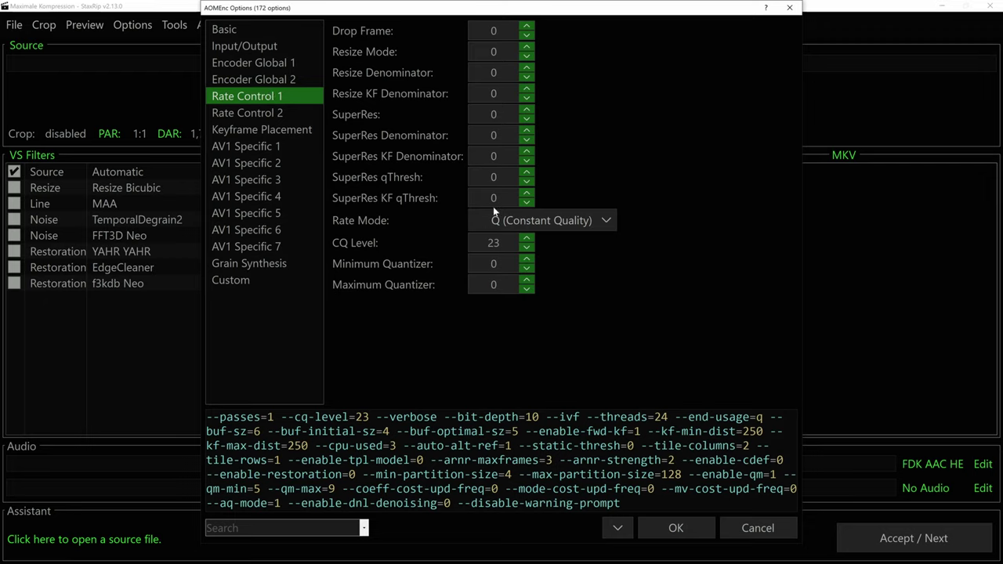
pyautogui.click(508, 220)
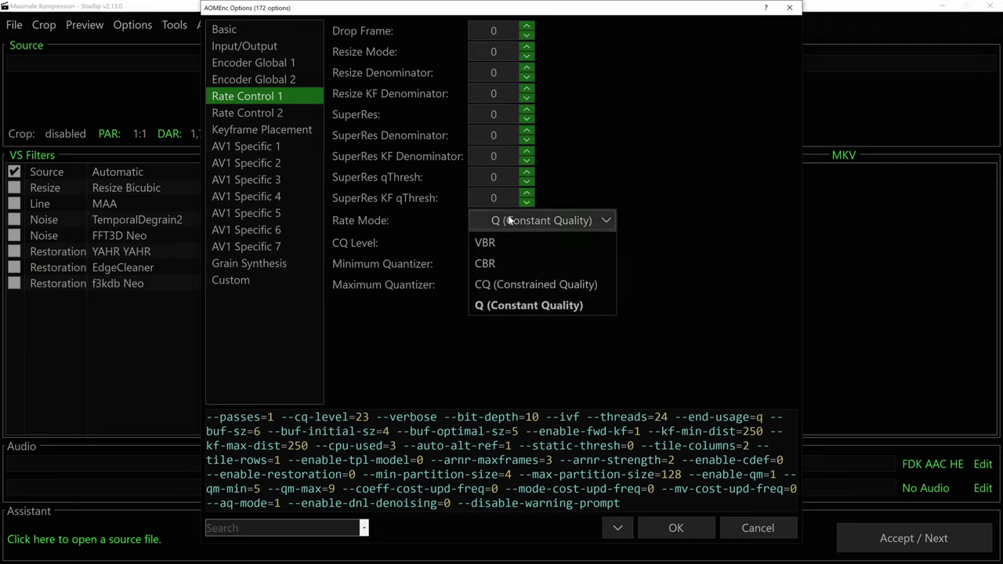
pyautogui.click(525, 306)
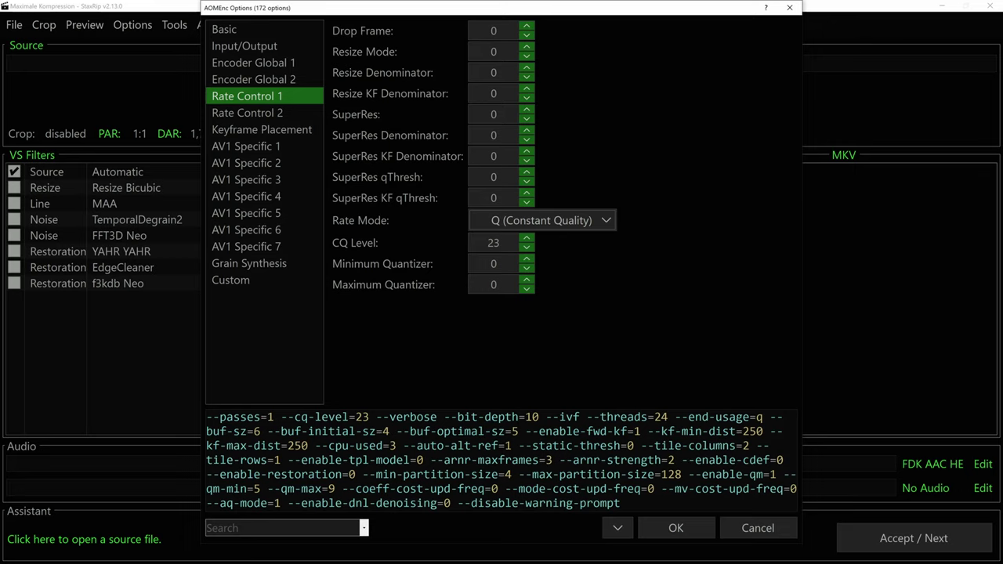
# Try a CQ Level of 17 and return it to 23.
pyautogui.press('Tab')
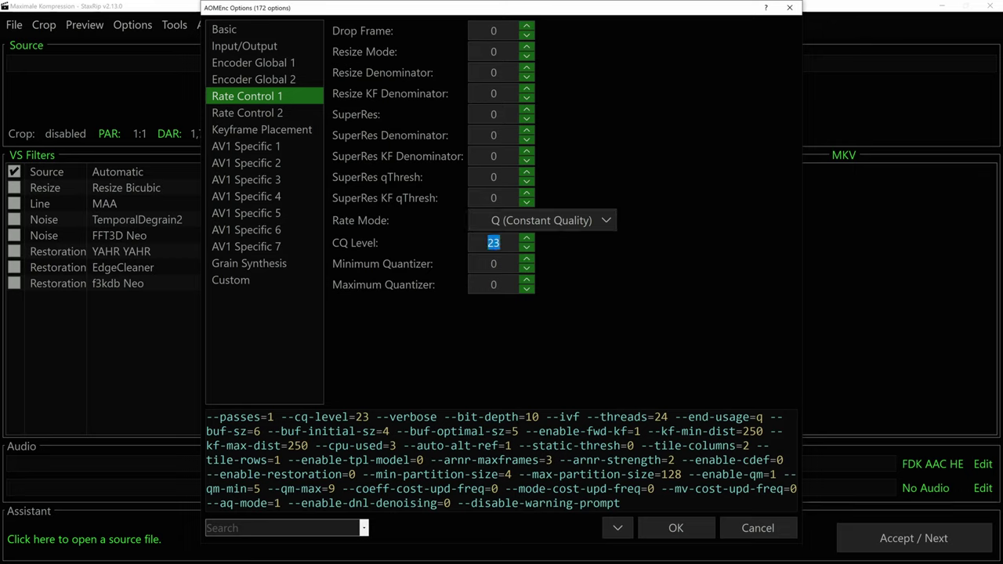
pyautogui.write('17')
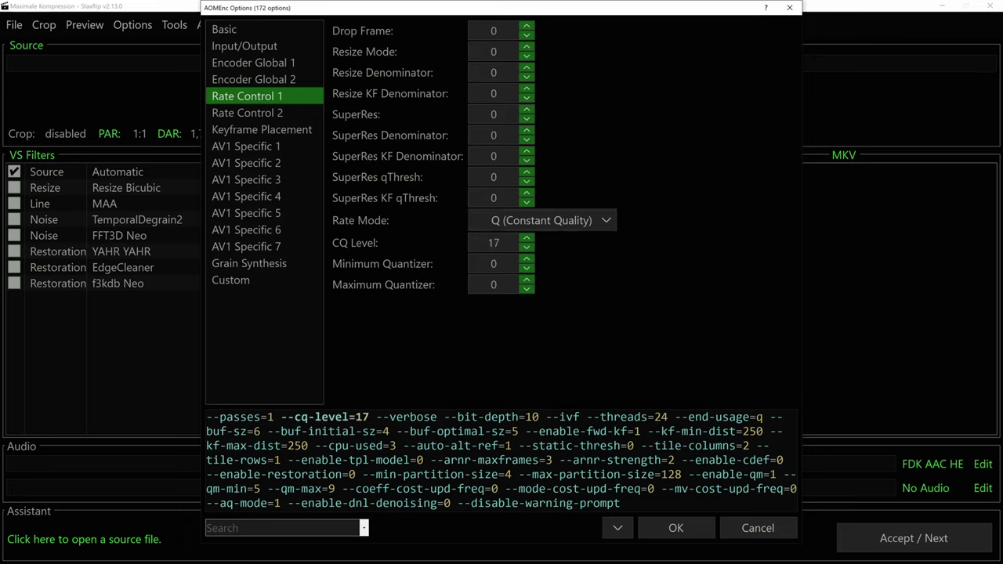
pyautogui.click(528, 240)
pyautogui.click(528, 239)
pyautogui.click(527, 239)
pyautogui.click(527, 239)
pyautogui.click(527, 239)
pyautogui.click(527, 239)
# Set the AV1 encoder's CPU Used speed to 3 - Slow.
pyautogui.click(274, 113)
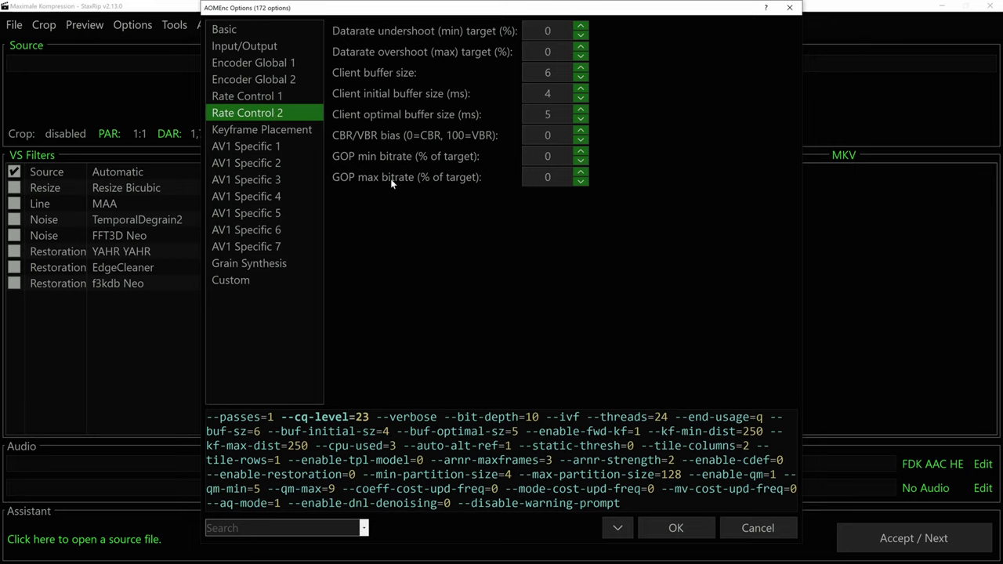
pyautogui.click(259, 132)
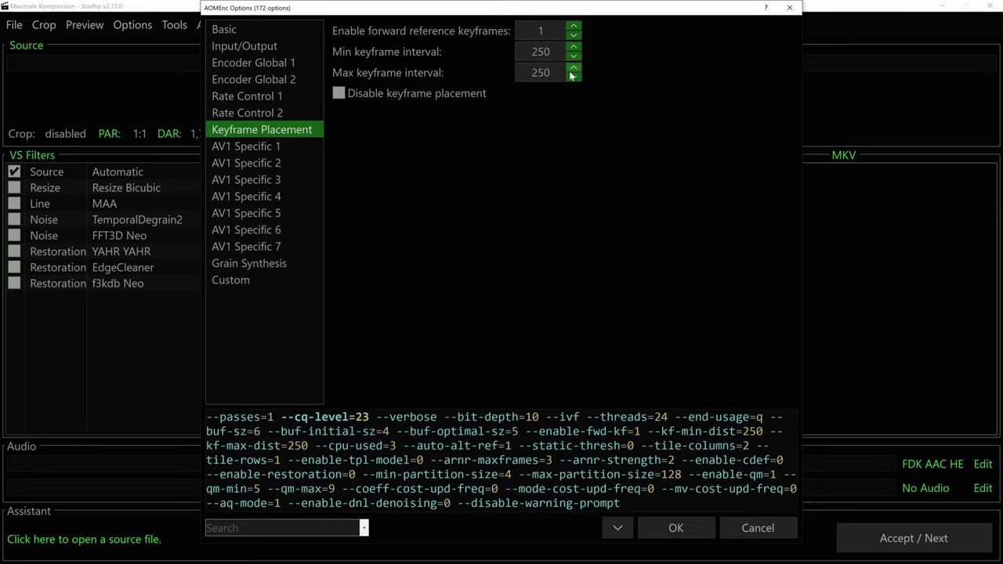
pyautogui.click(259, 149)
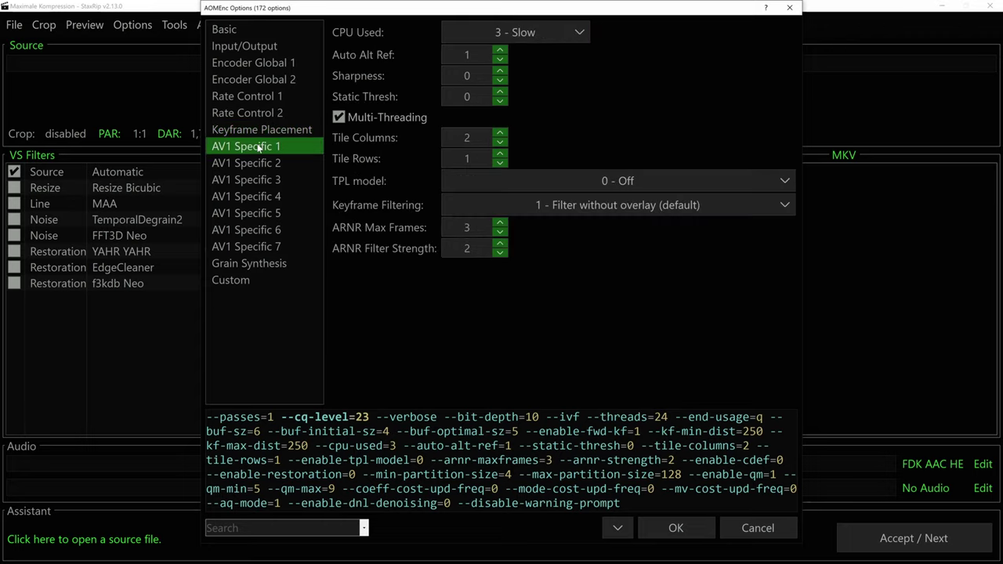
pyautogui.click(502, 32)
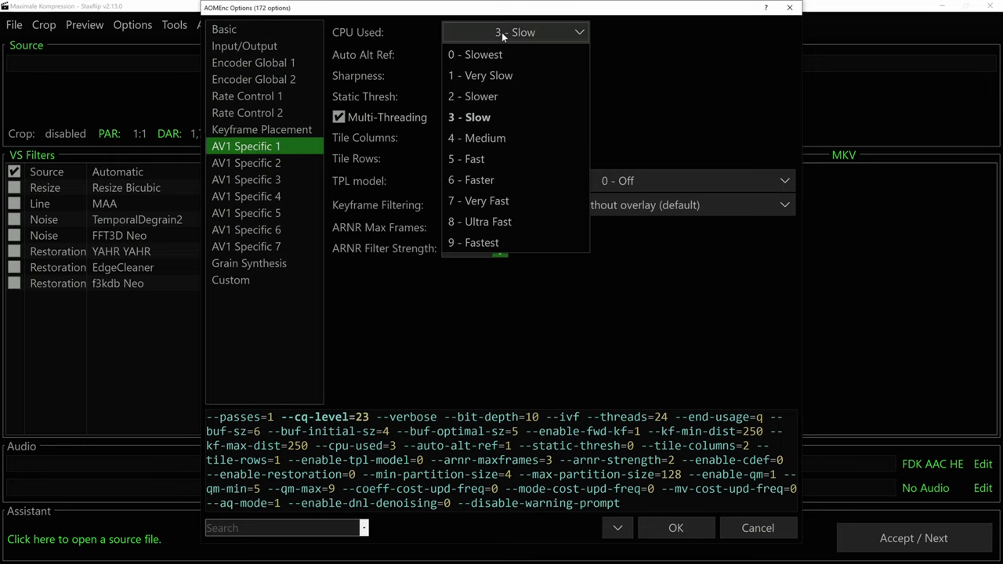
pyautogui.click(478, 119)
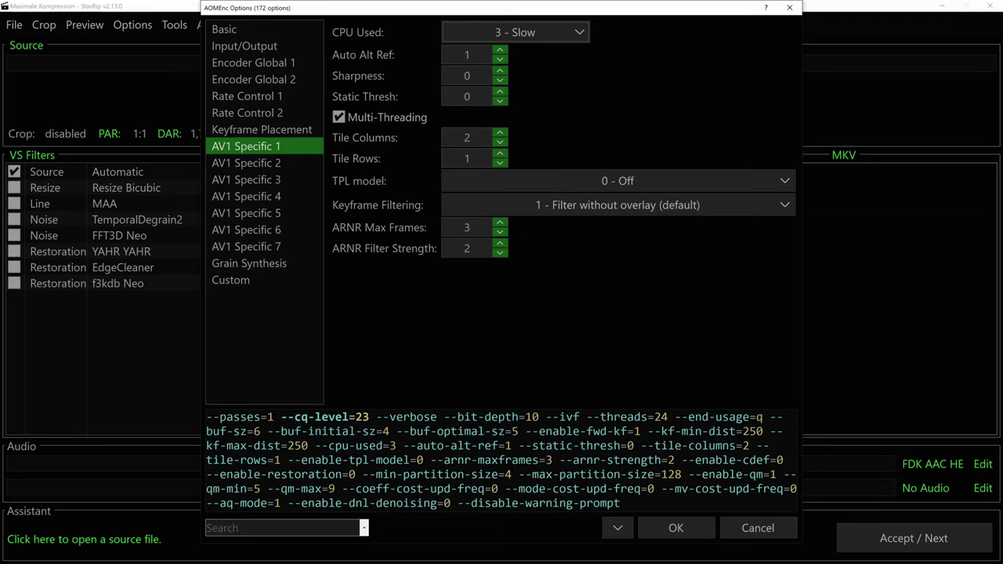
# Select keyframe filtering 1 - Filter without overlay and set the TPL model to 0 - Off.
pyautogui.click(577, 207)
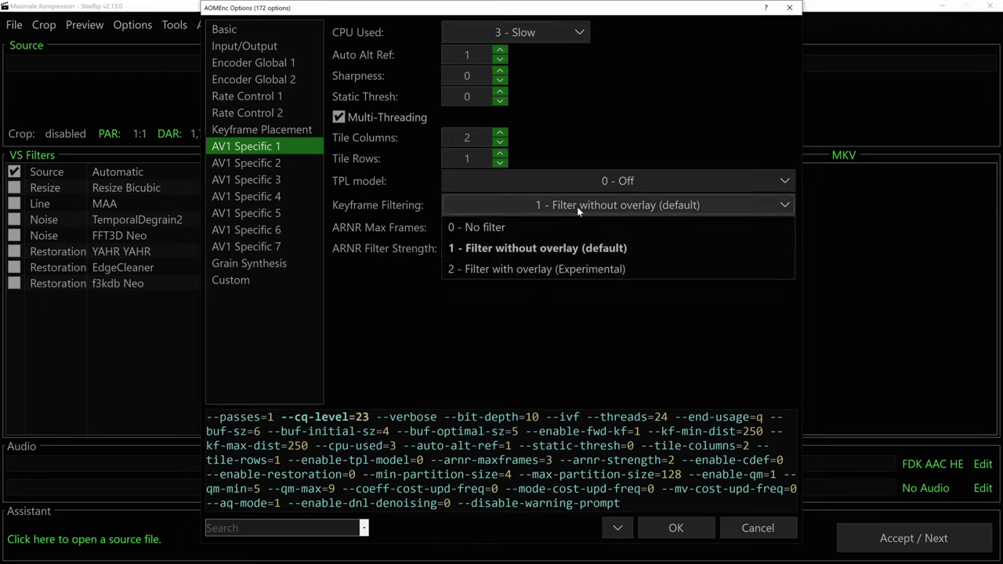
pyautogui.click(547, 248)
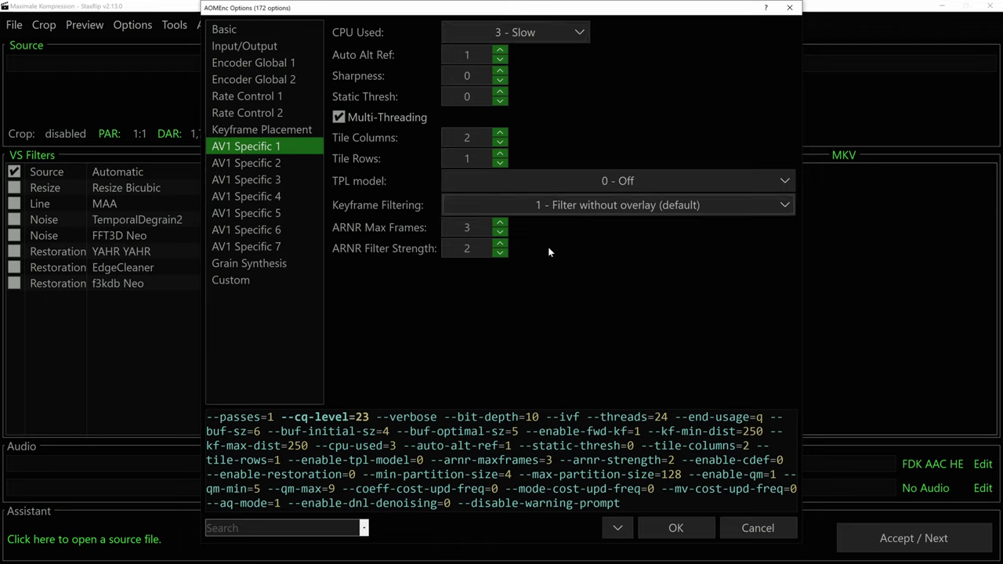
pyautogui.click(548, 180)
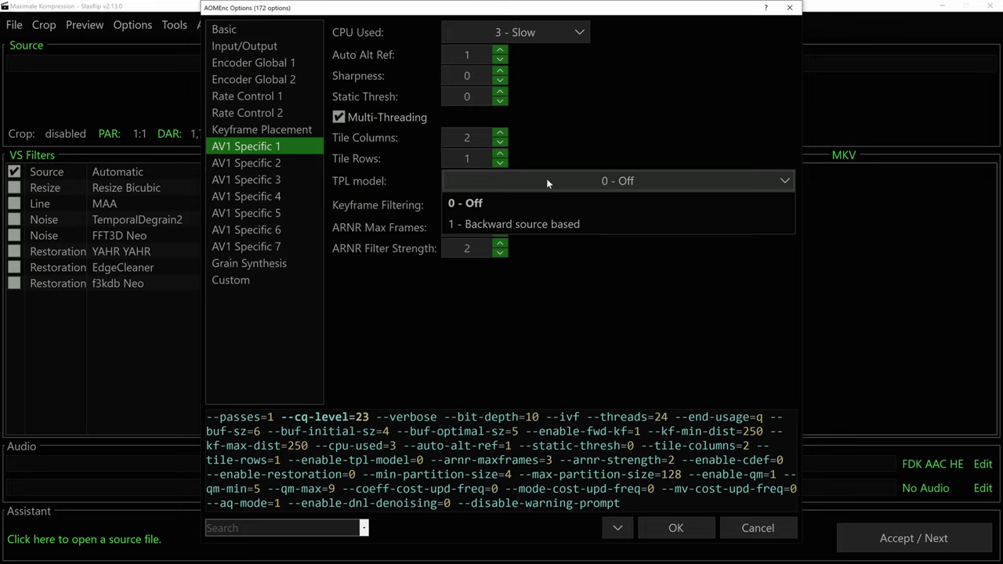
pyautogui.click(476, 204)
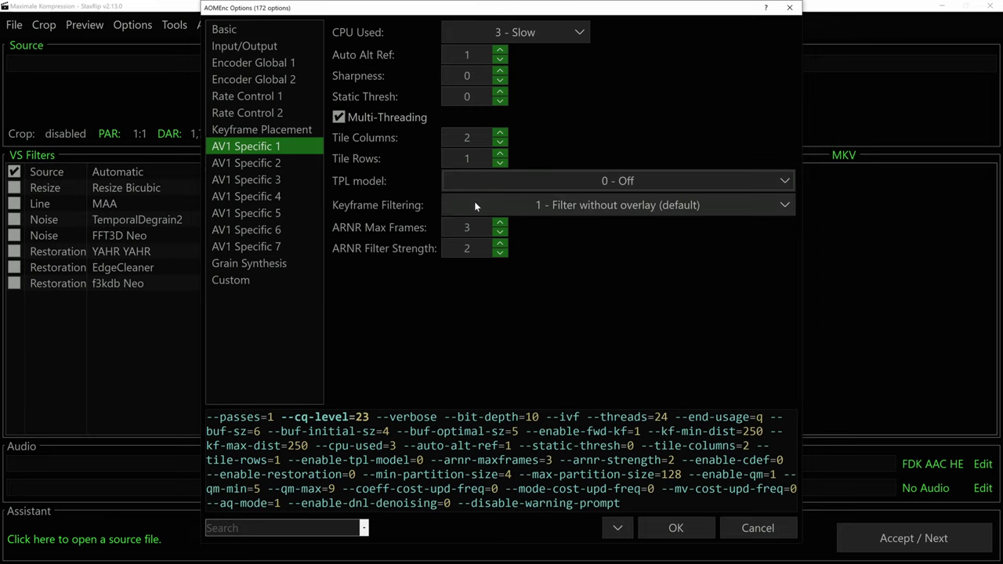
# Select psnr as the AV1 encoder's Tune metric.
pyautogui.click(265, 166)
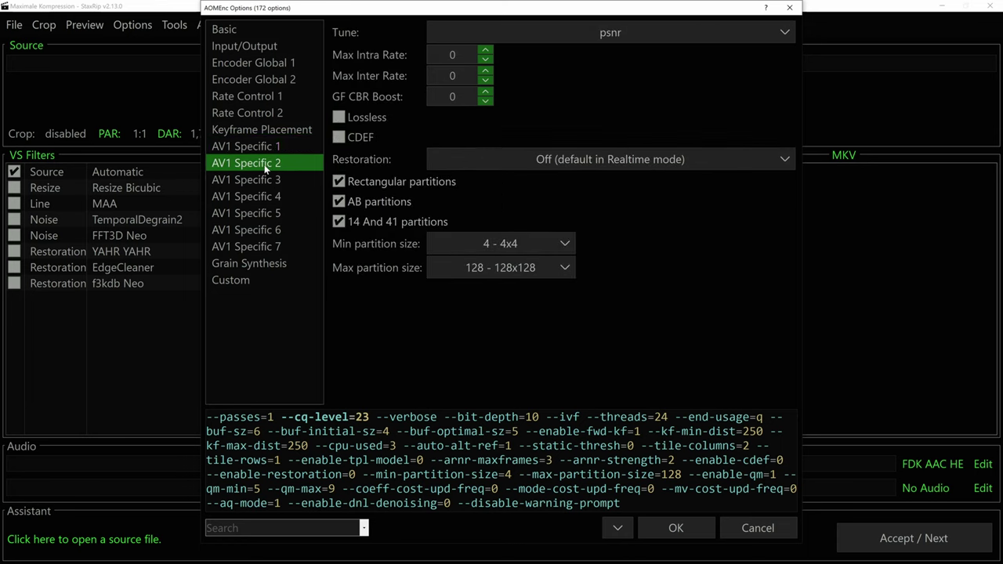
pyautogui.click(586, 33)
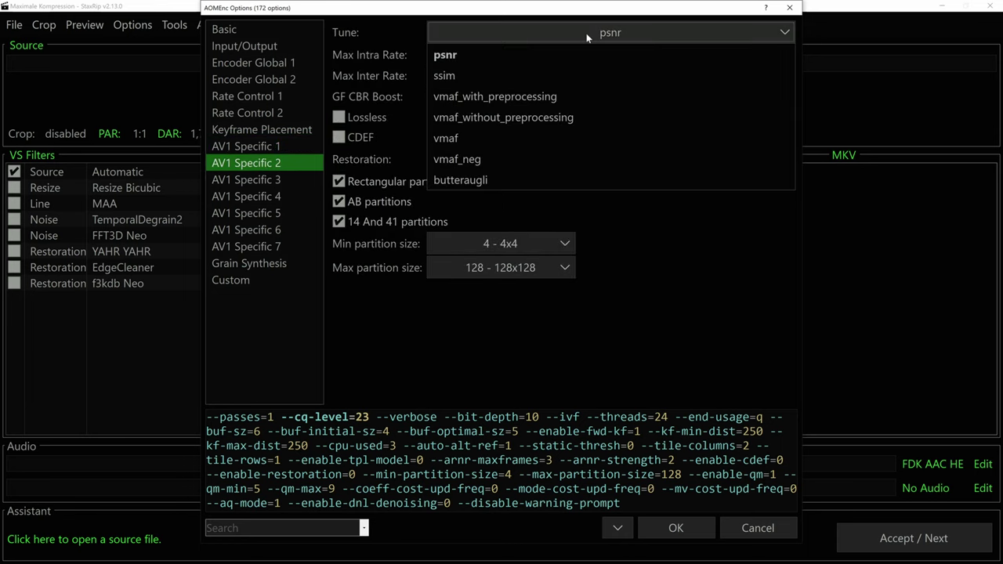
pyautogui.click(493, 56)
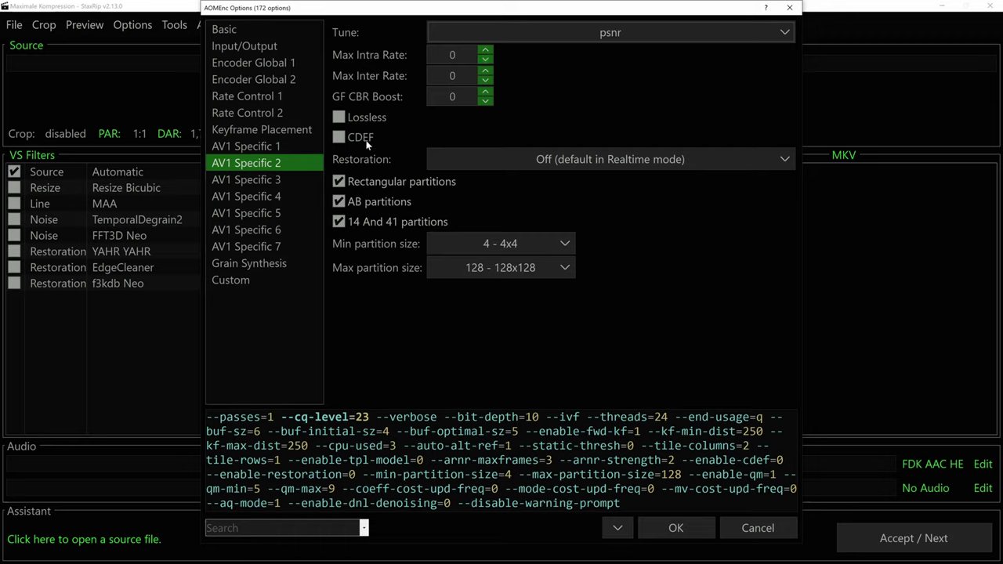
# Set AQ Mode to Variance and Delta QIndex Mode to 1 - Deltaq Objective.
pyautogui.click(279, 181)
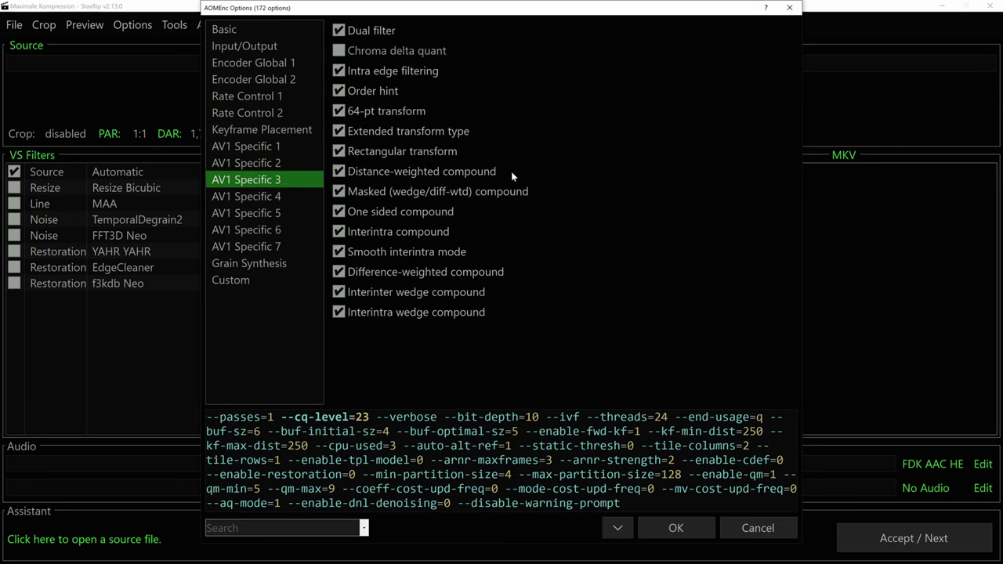
pyautogui.click(249, 192)
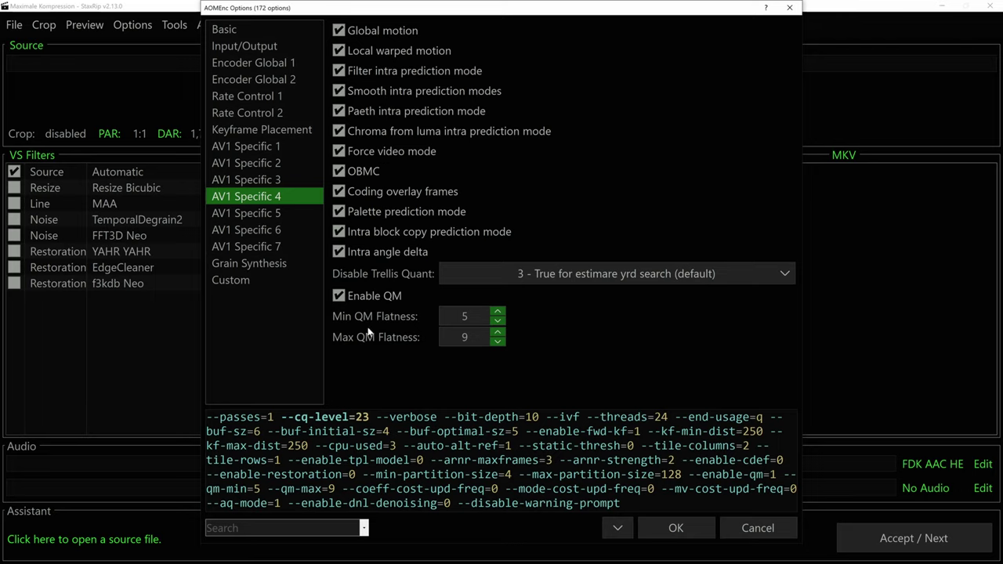
pyautogui.click(239, 212)
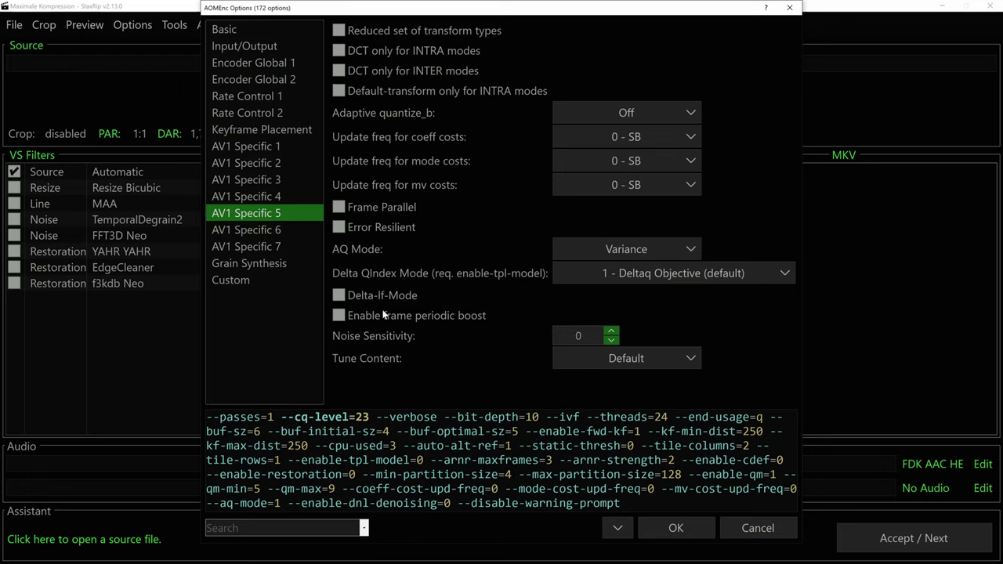
pyautogui.click(609, 247)
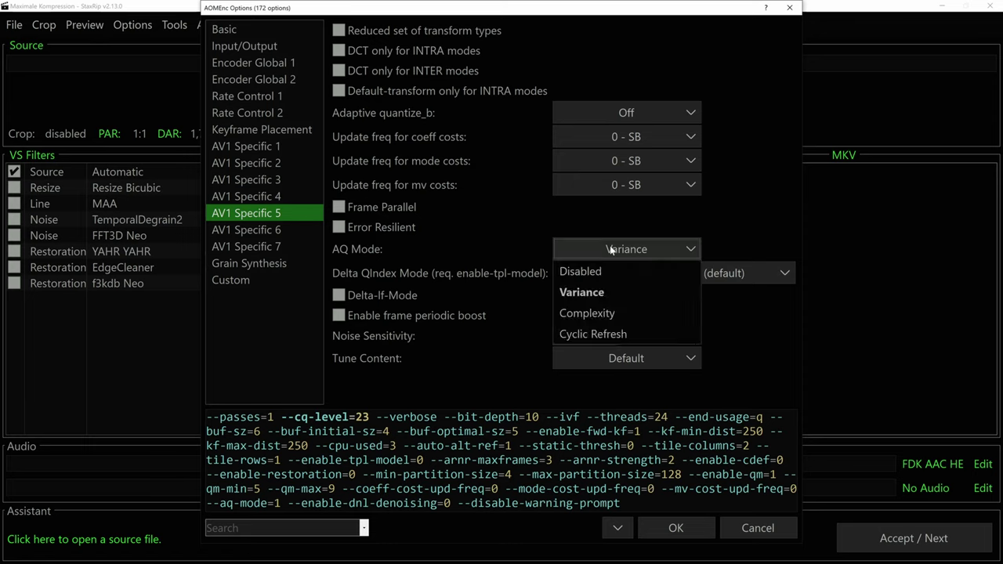
pyautogui.click(582, 293)
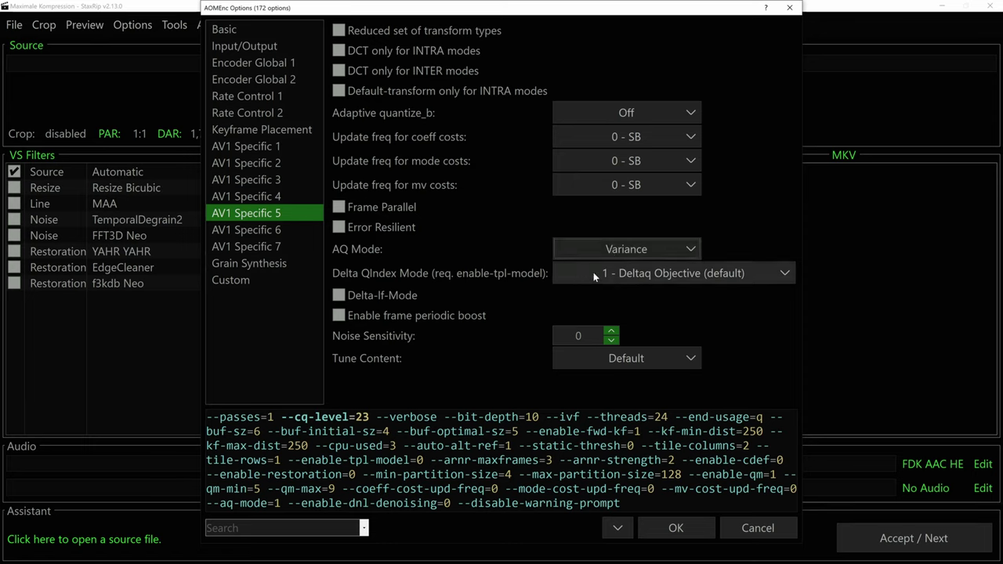
pyautogui.click(592, 273)
pyautogui.click(603, 315)
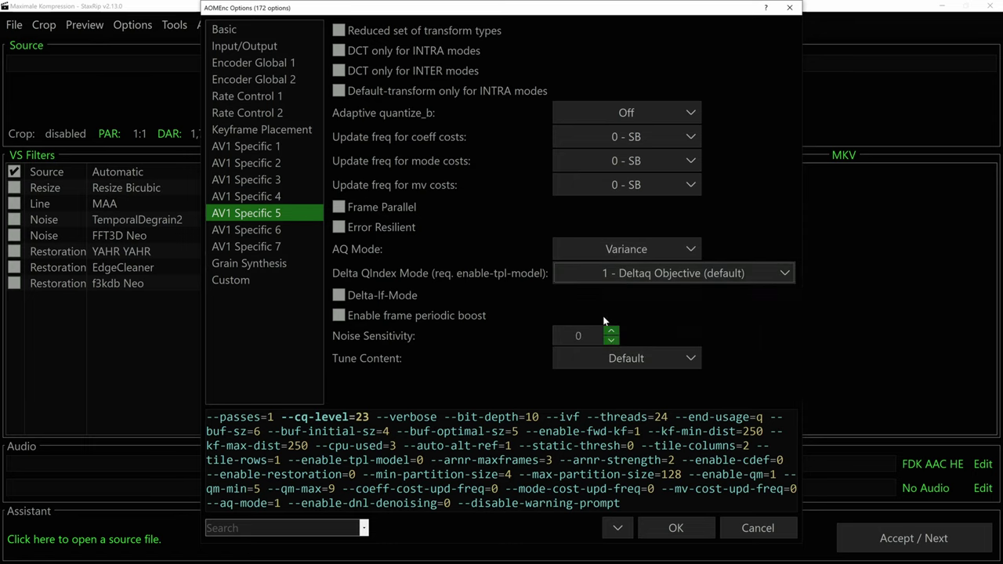
# Check the AV1 Specific 6 and 7, Grain Synthesis and Custom settings, and accept the encoder options.
pyautogui.click(266, 229)
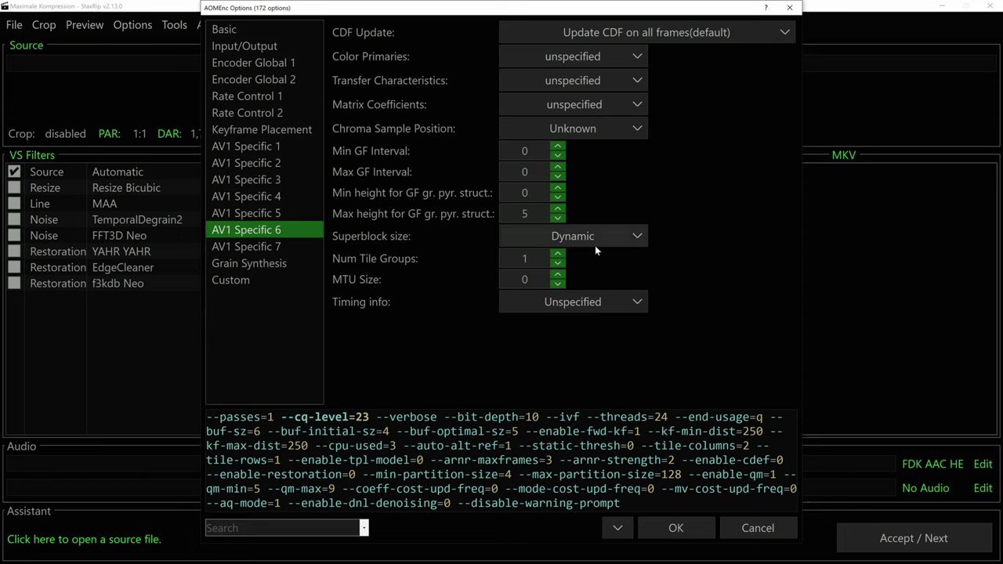
pyautogui.click(285, 247)
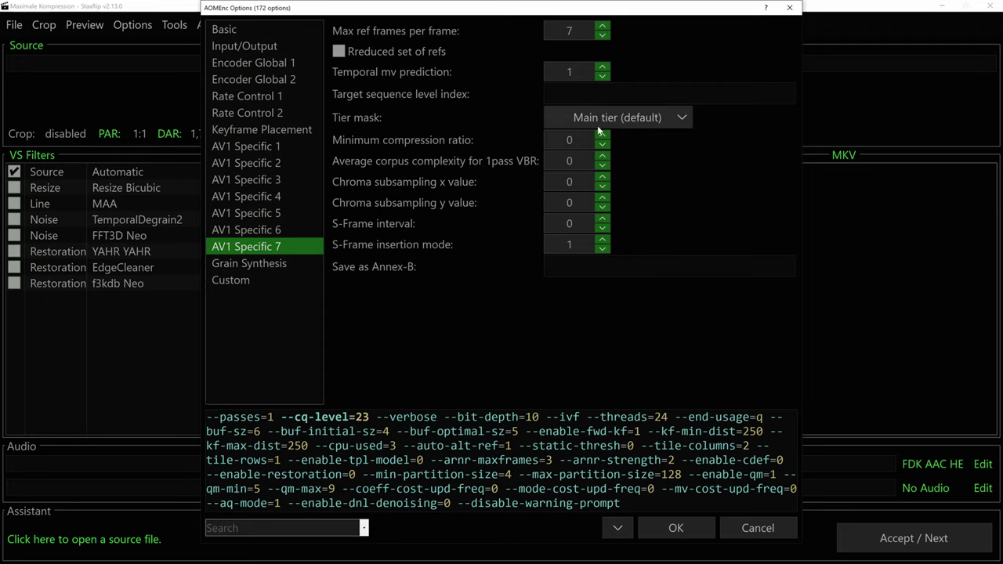
pyautogui.click(274, 262)
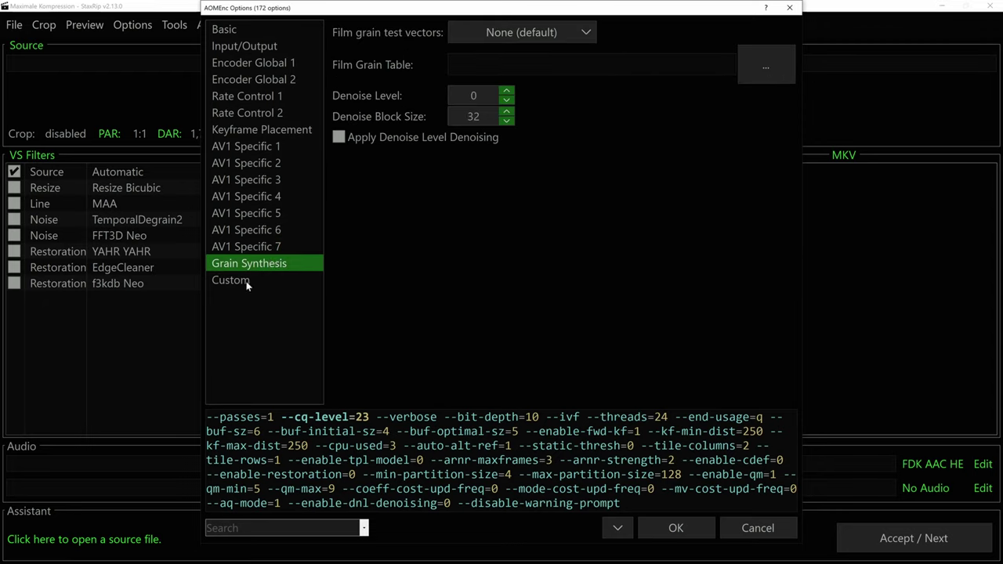
pyautogui.click(248, 285)
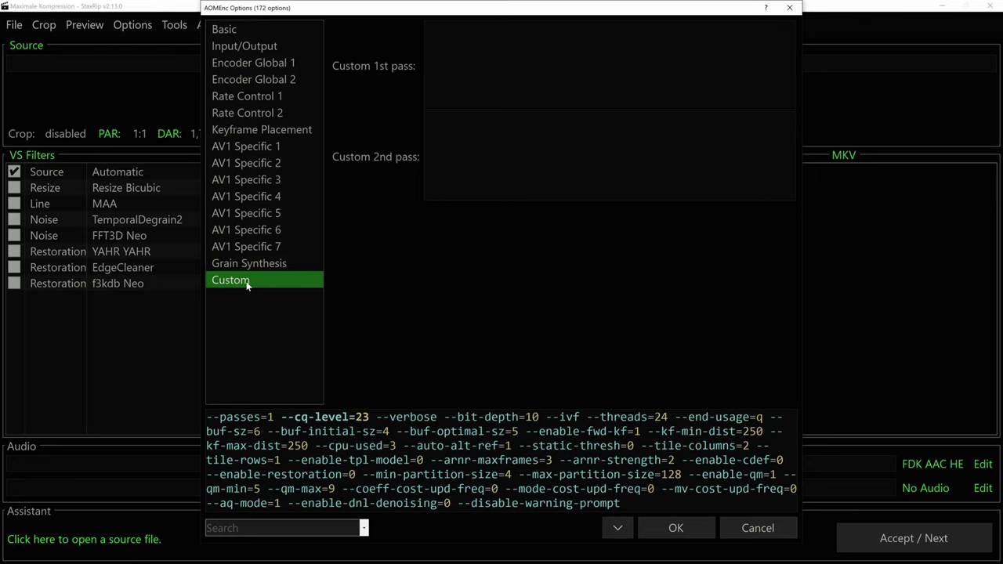
pyautogui.click(650, 529)
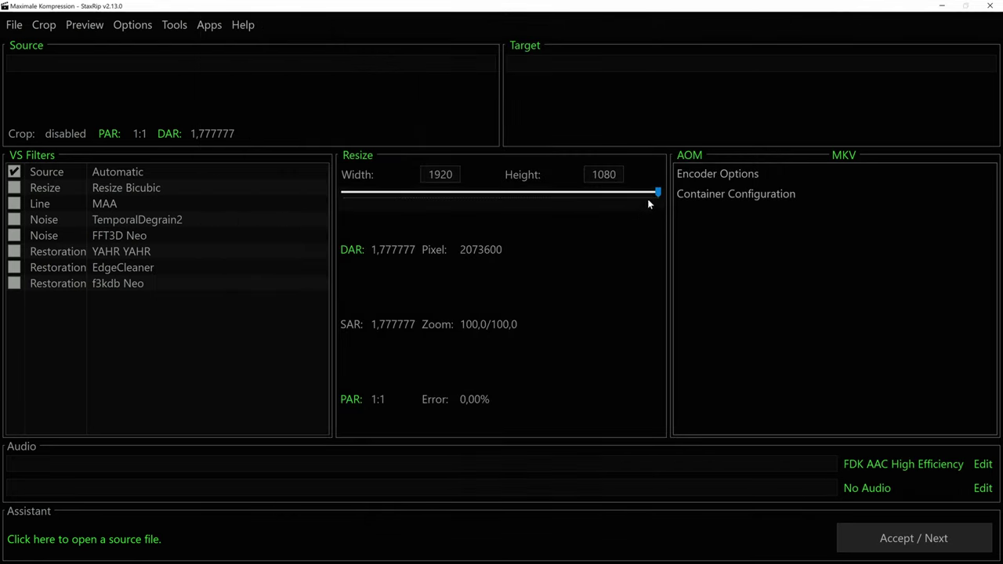
# Set the resize dimensions to 1280 × 720 and enable the MAA line filter in the filter code.
pyautogui.moveTo(657, 189); pyautogui.dragTo(529, 205)
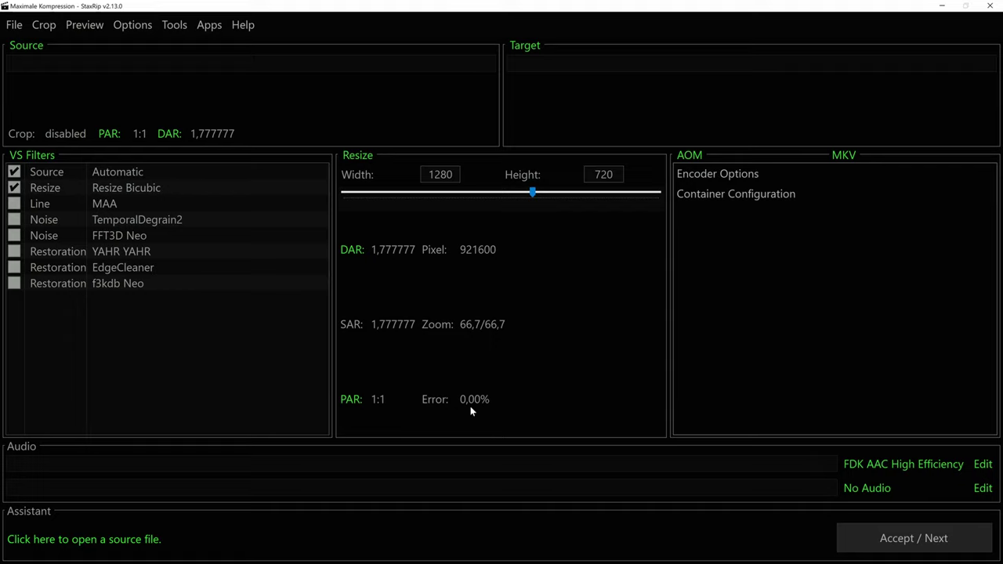
pyautogui.click(106, 204)
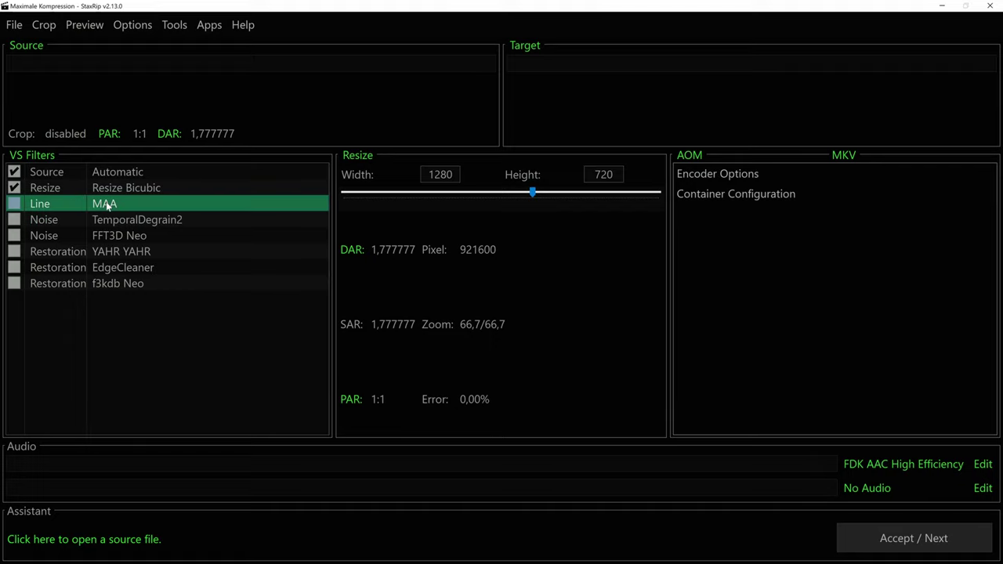
pyautogui.doubleClick(106, 204)
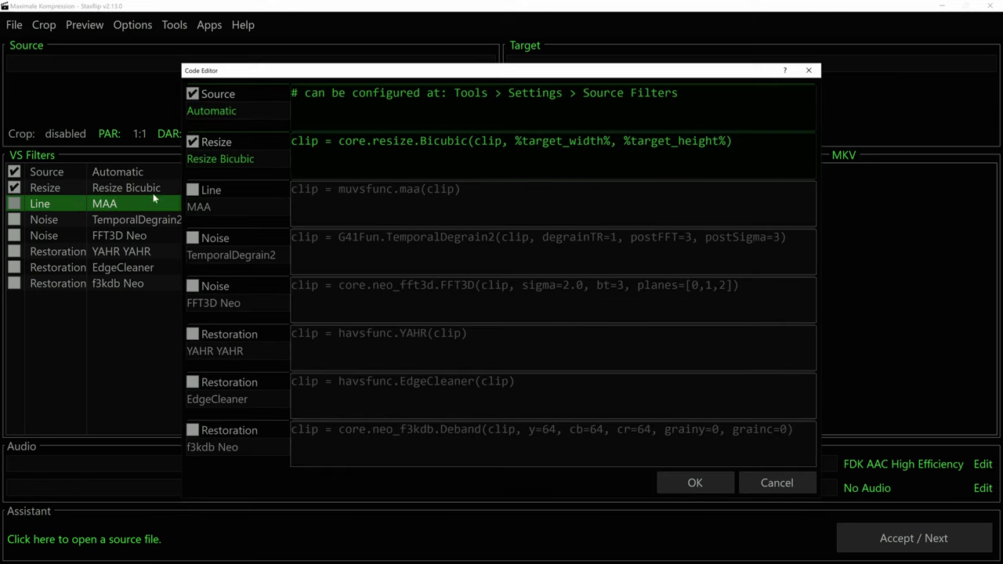
pyautogui.click(192, 189)
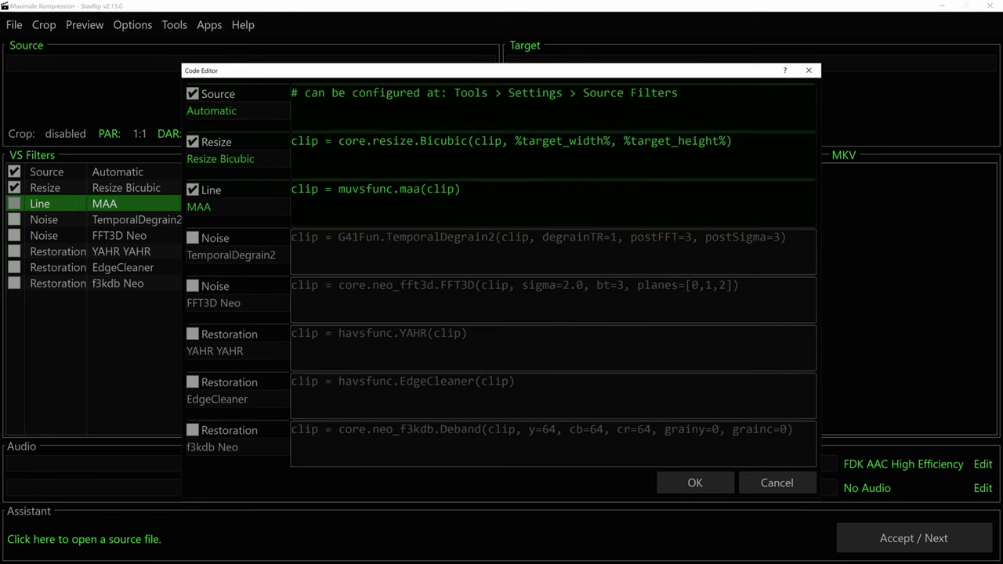
# Enable the TemporalDegrain2 noise filter, try degrainTR values 2 and 3, and set degrainTR to 1.
pyautogui.click(192, 238)
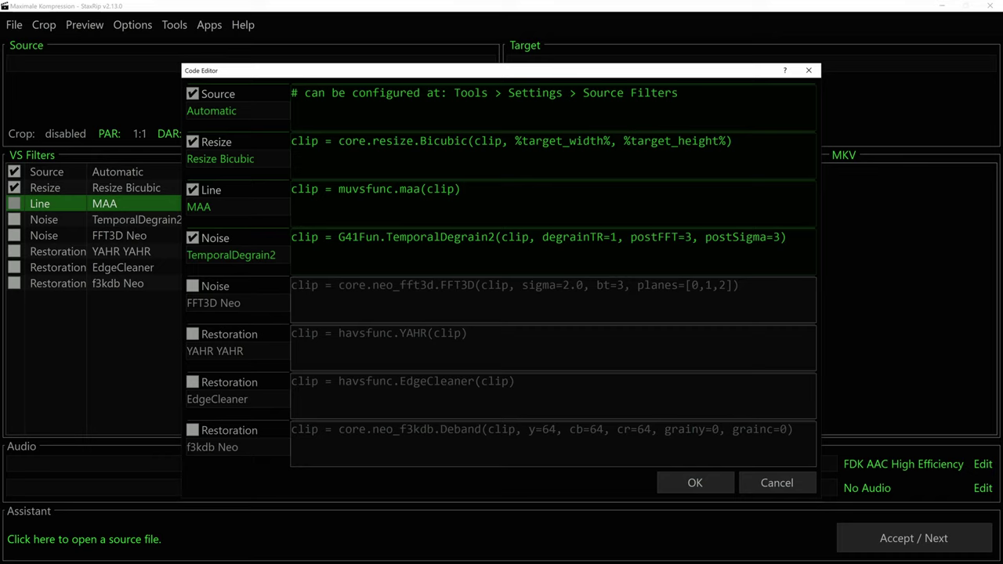
pyautogui.hotkey('shift', 'Right')
pyautogui.write('2')
pyautogui.hotkey('shift', 'Left')
pyautogui.write('3')
pyautogui.hotkey('shift', 'Left')
pyautogui.write('1')
# Enable the FFT3D Neo noise filter and add the parameter sharpen =0.7 to the end of its call.
pyautogui.click(192, 285)
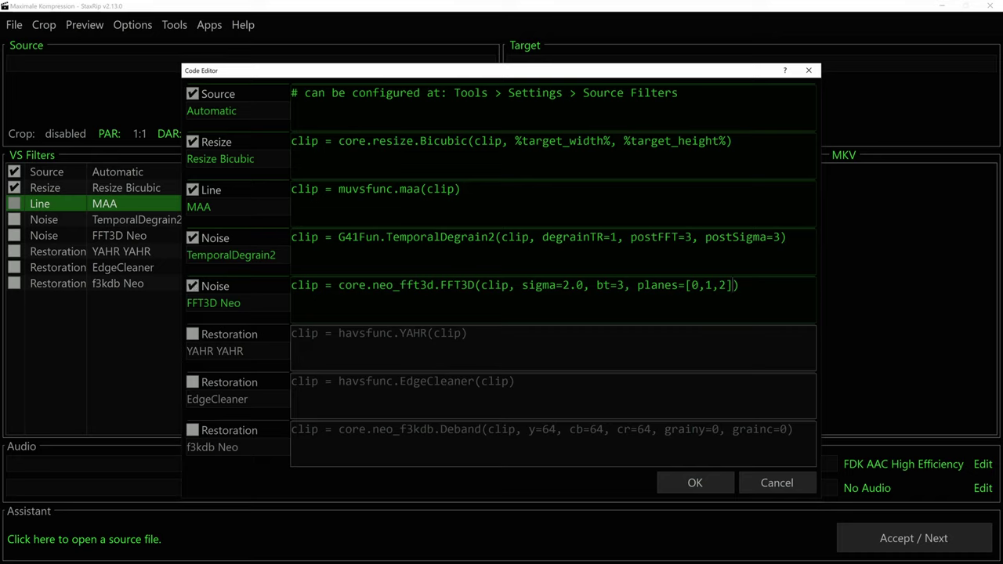
pyautogui.write(', sharpen')
pyautogui.write('=0')
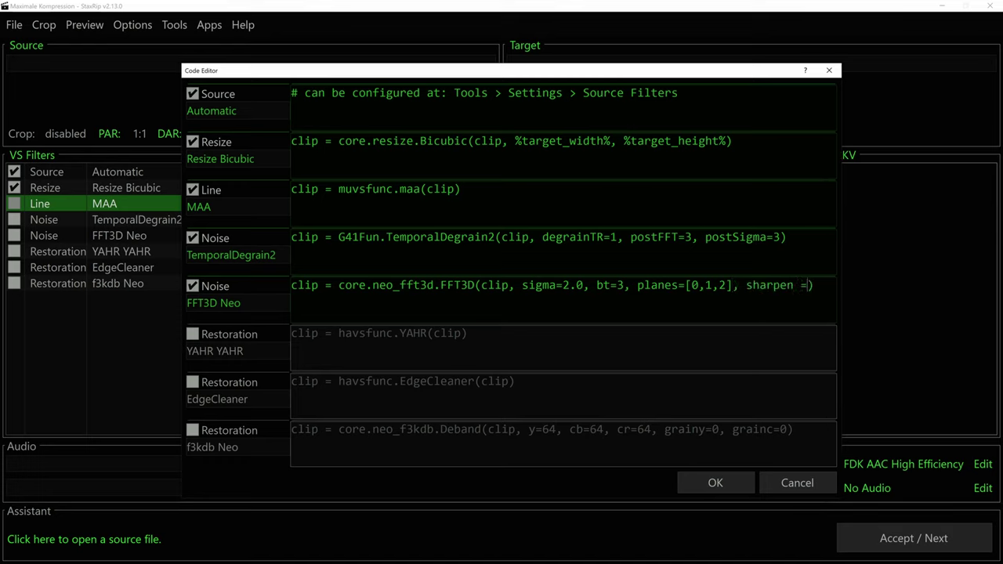
pyautogui.write('.7')
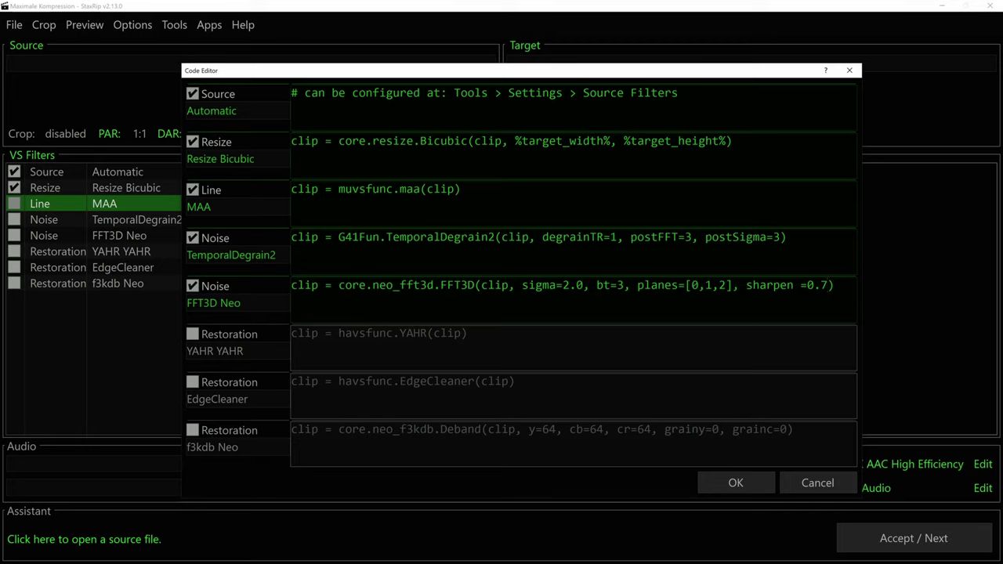
# Enable the YAHR, EdgeCleaner and f3kdb Neo restoration filters and accept the filter code.
pyautogui.click(193, 334)
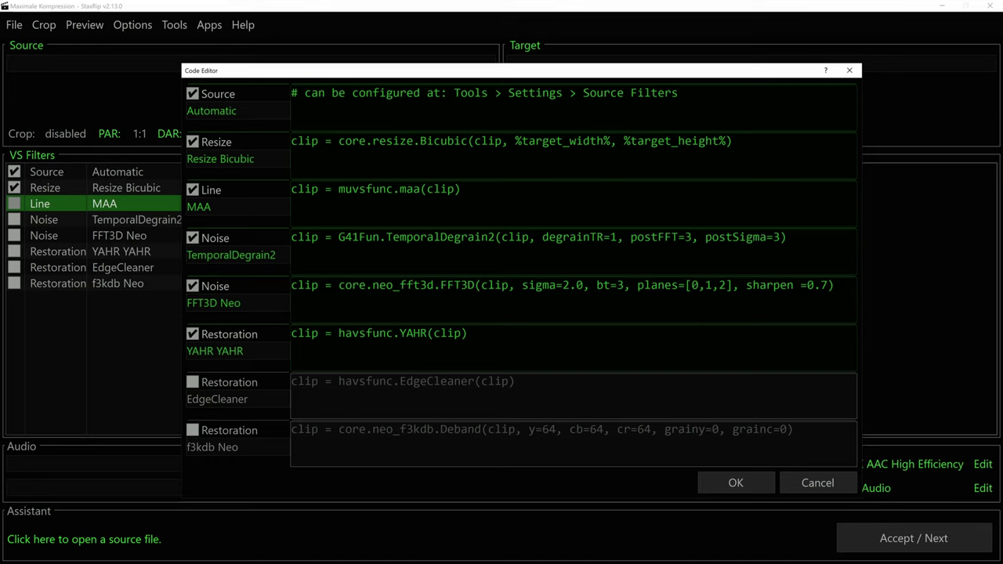
pyautogui.click(194, 384)
pyautogui.hotkey('shift', 'Home')
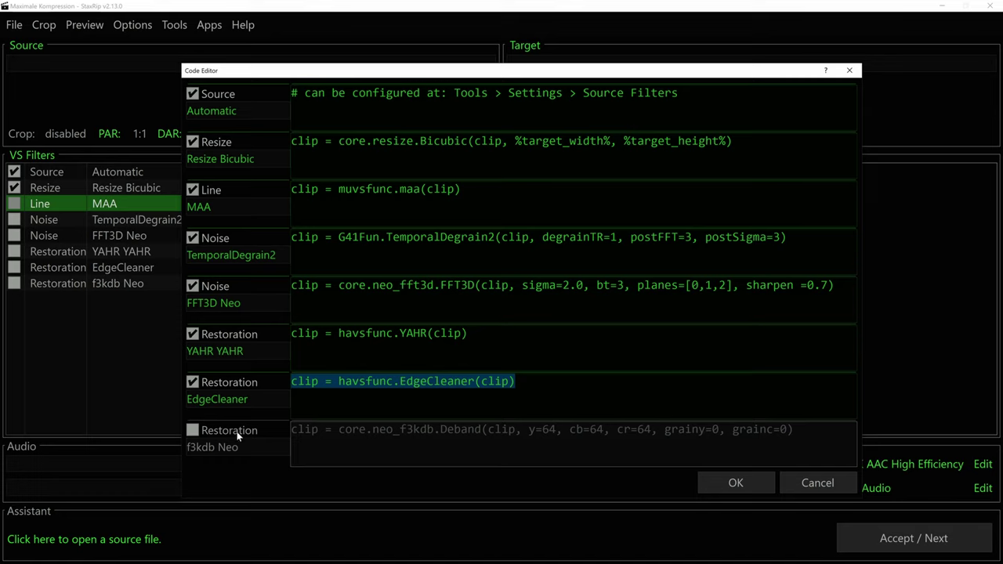
pyautogui.click(202, 433)
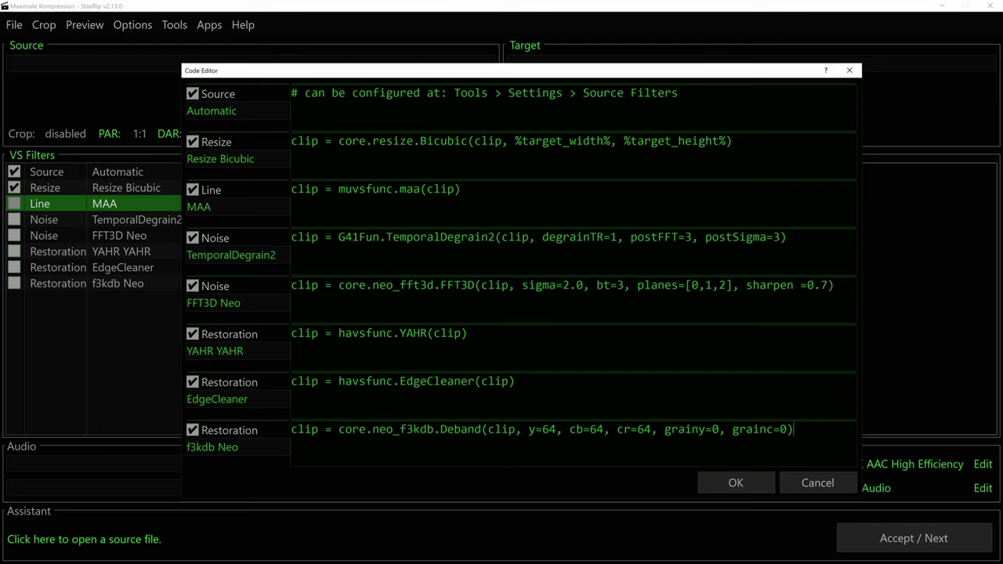
pyautogui.hotkey('shift', 'Home')
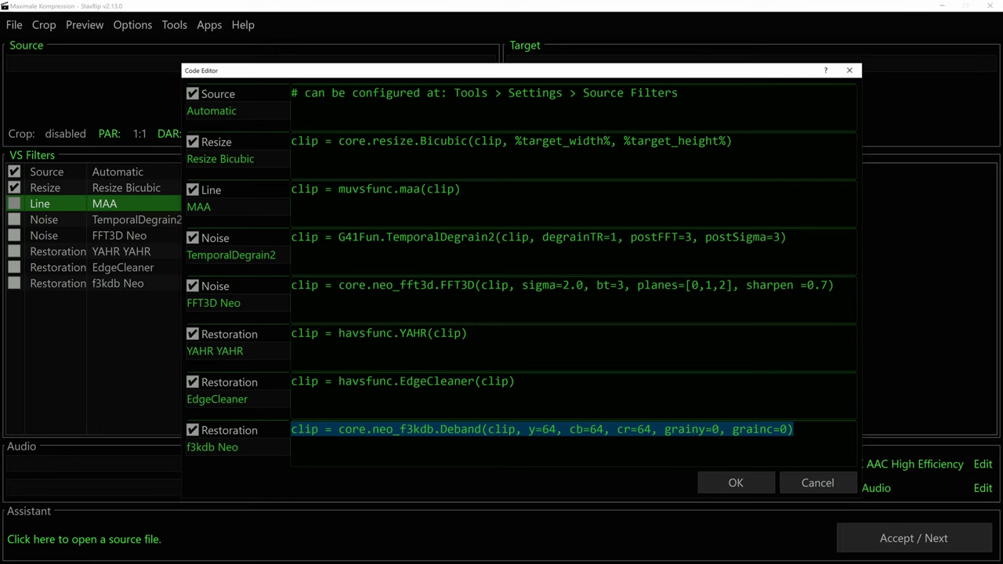
pyautogui.click(728, 482)
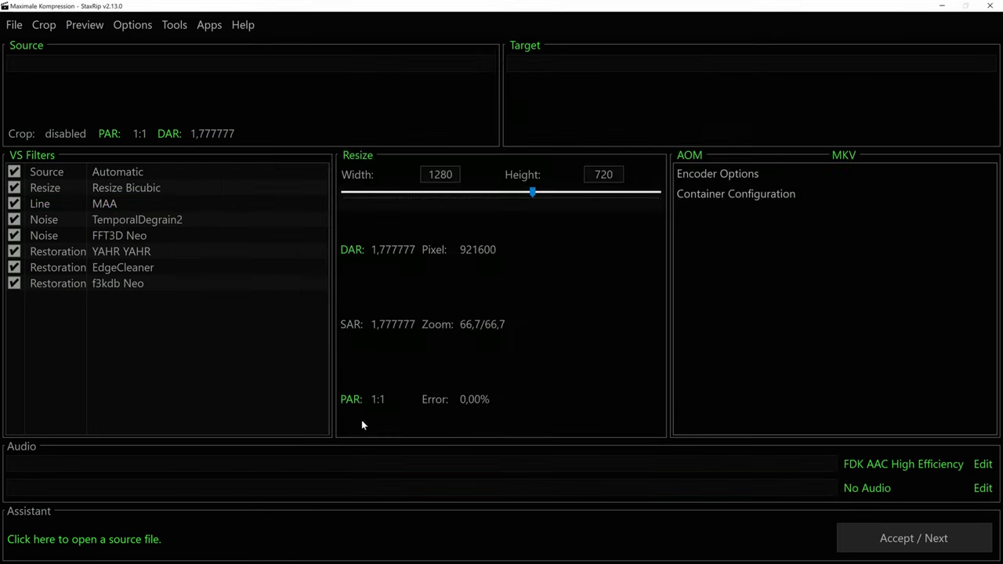